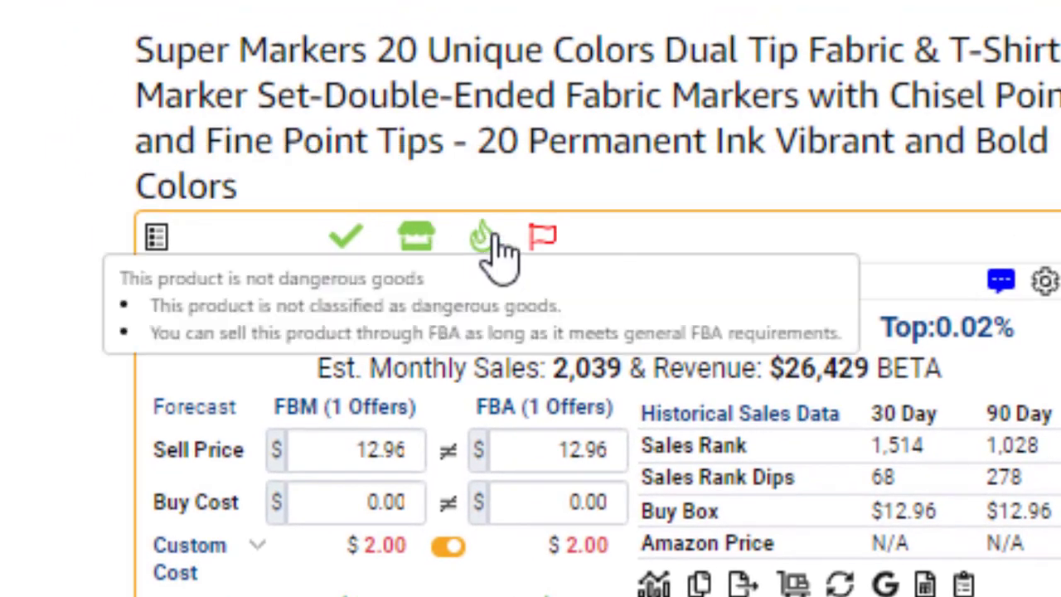
Copy the product's model number from the AZInsight panel.
mouse_move(557, 253)
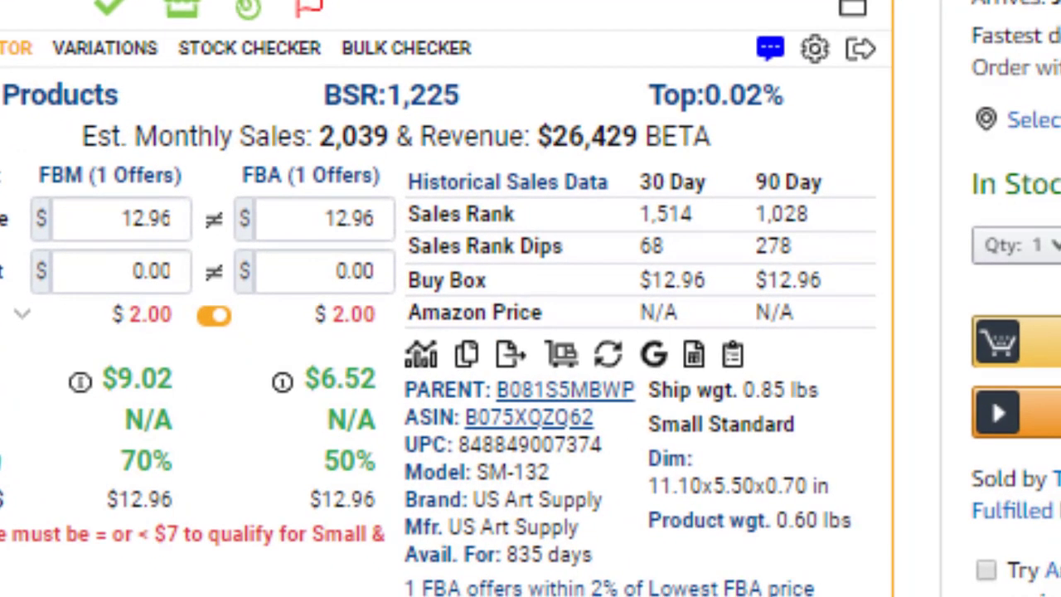
mouse_move(491, 184)
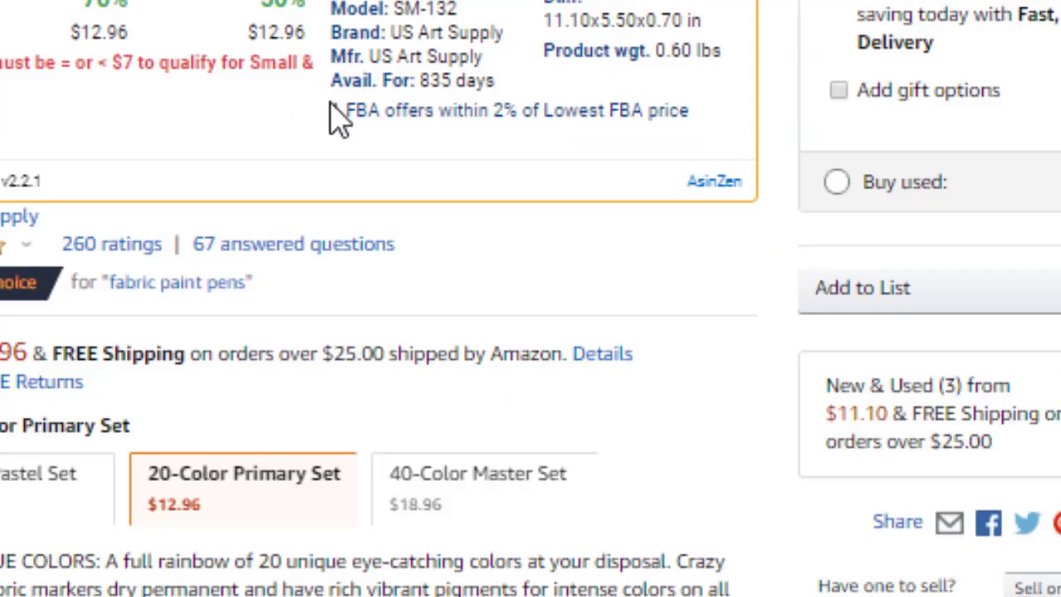
mouse_move(511, 445)
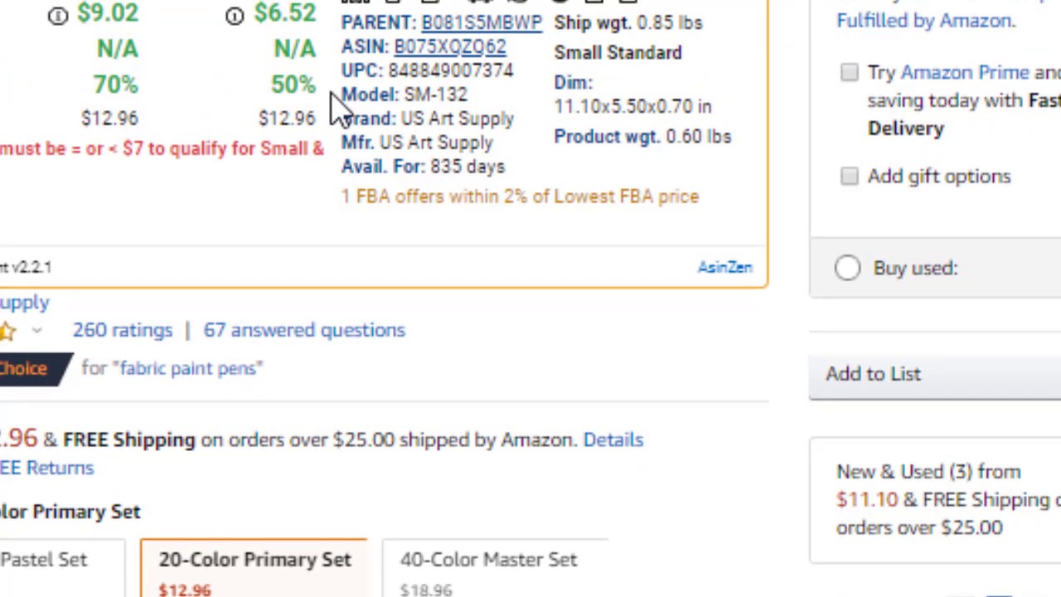
left_click(355, 108)
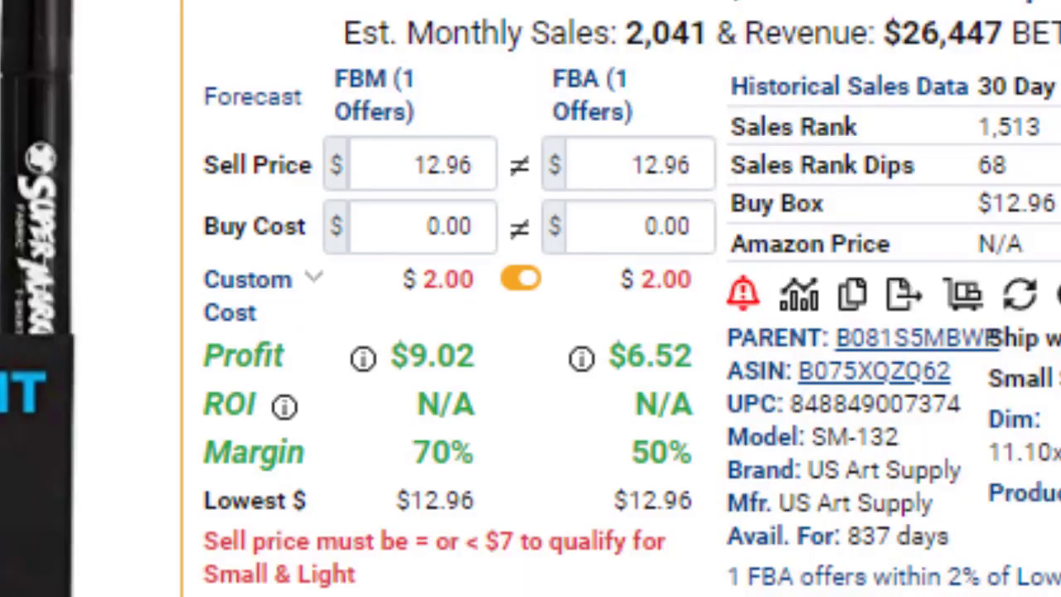
Enter a $4.00 FBA buy cost, yielding $2.52 profit, 63% ROI and 19% margin.
left_click(639, 226)
type("4.00")
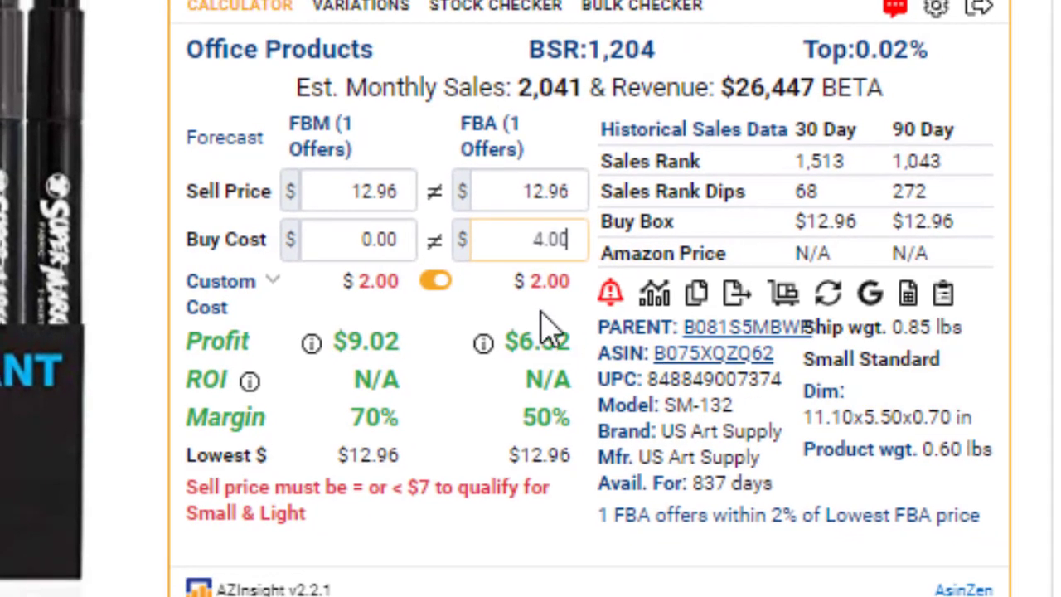
left_click(510, 315)
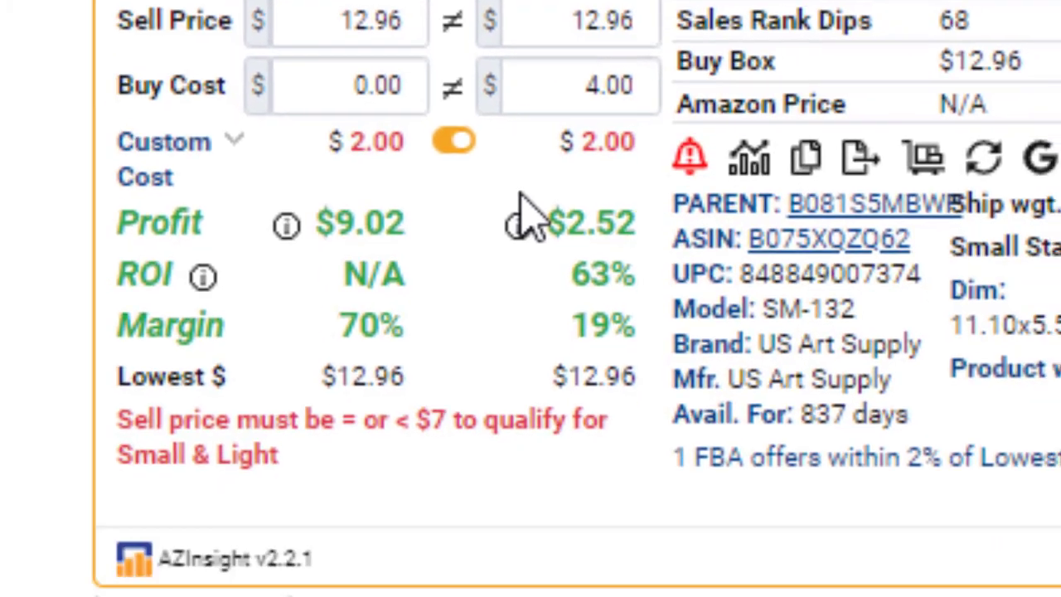
Check the profit and ROI info details and expand Custom Cost to show its bubble wrap item.
mouse_move(495, 319)
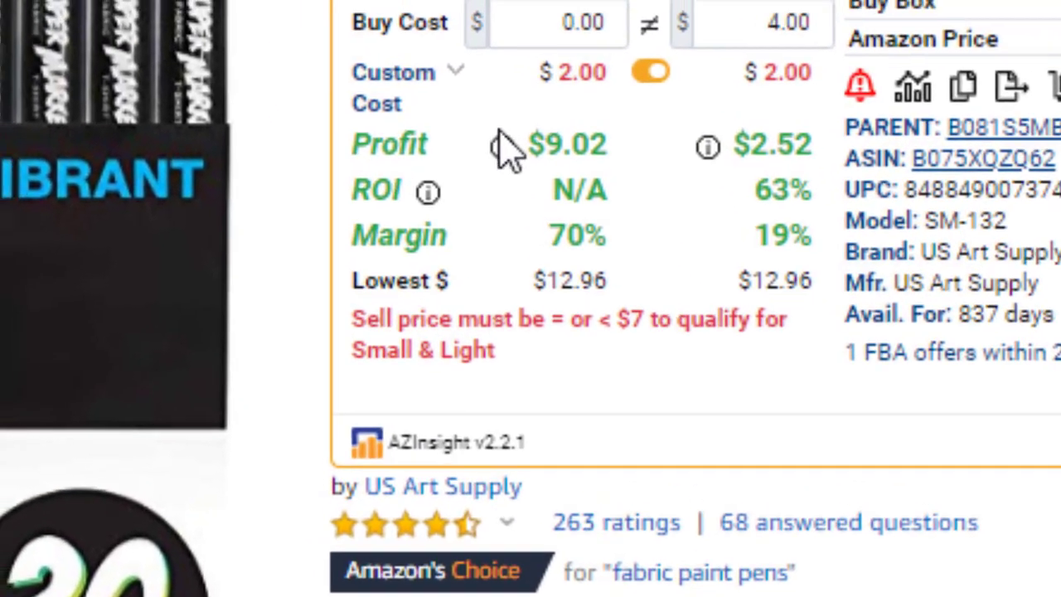
mouse_move(378, 65)
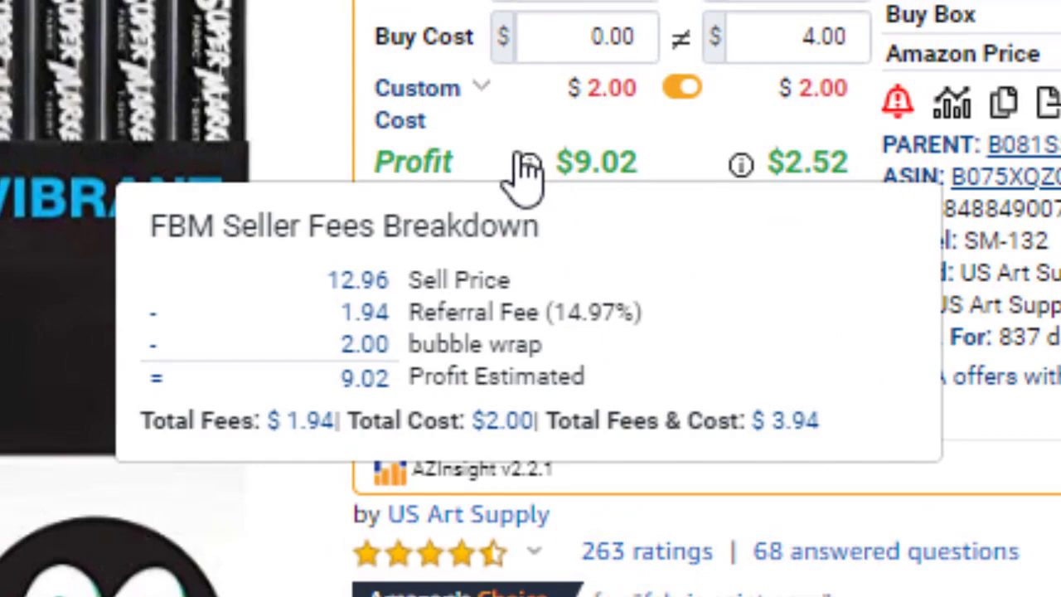
mouse_move(454, 213)
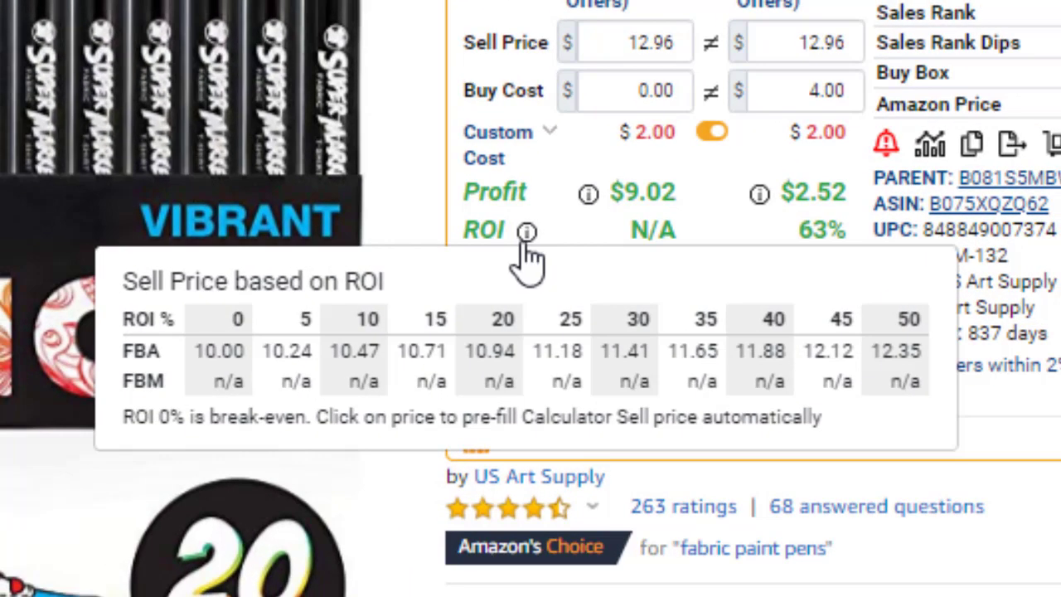
left_click(550, 131)
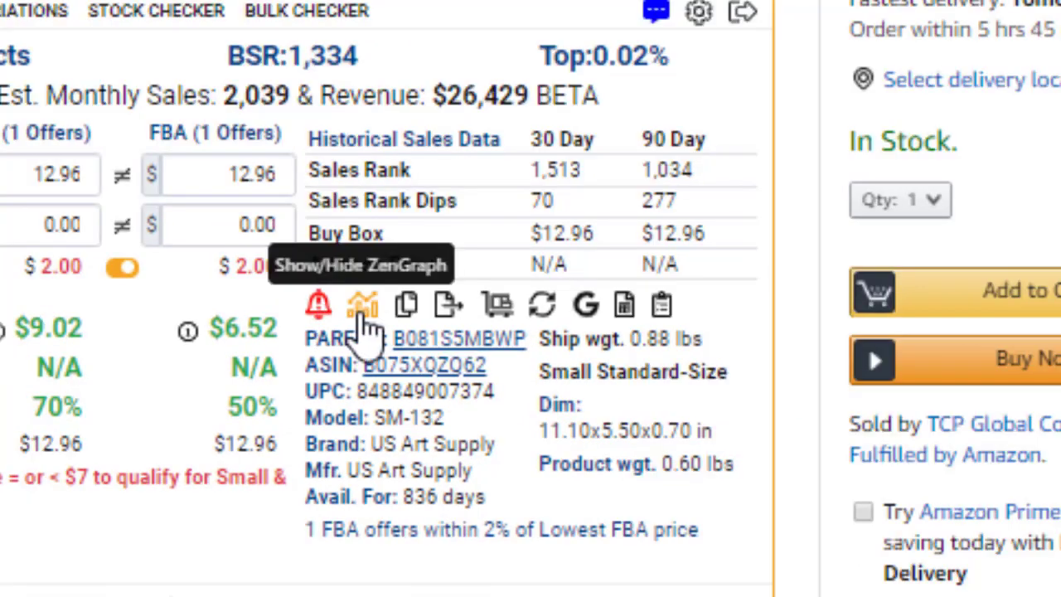
Show the ZenGraph chart and switch its range to 60 days, 30 days, then 1 day.
left_click(365, 319)
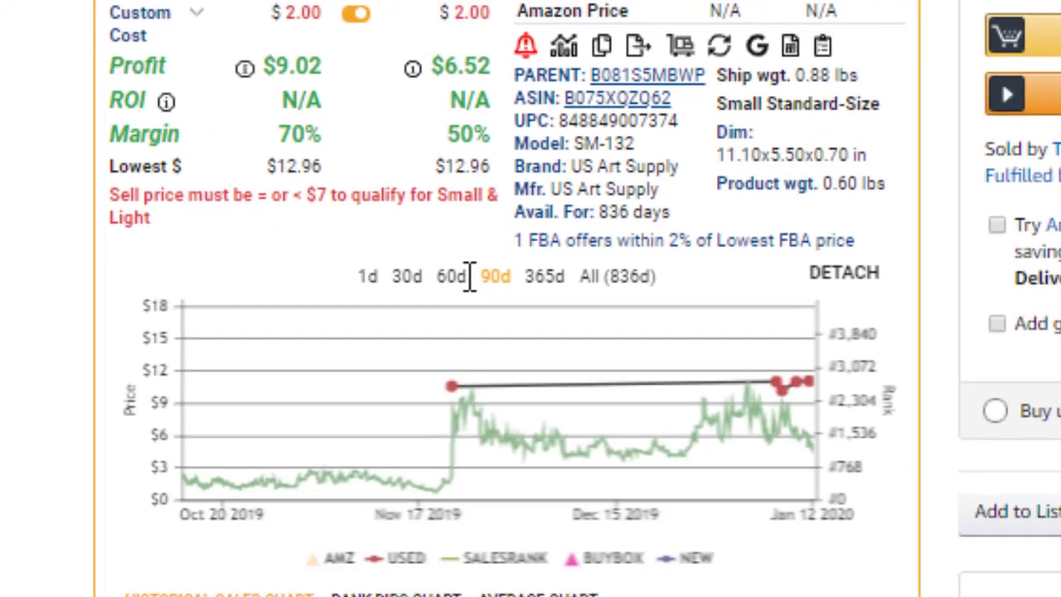
left_click(232, 570)
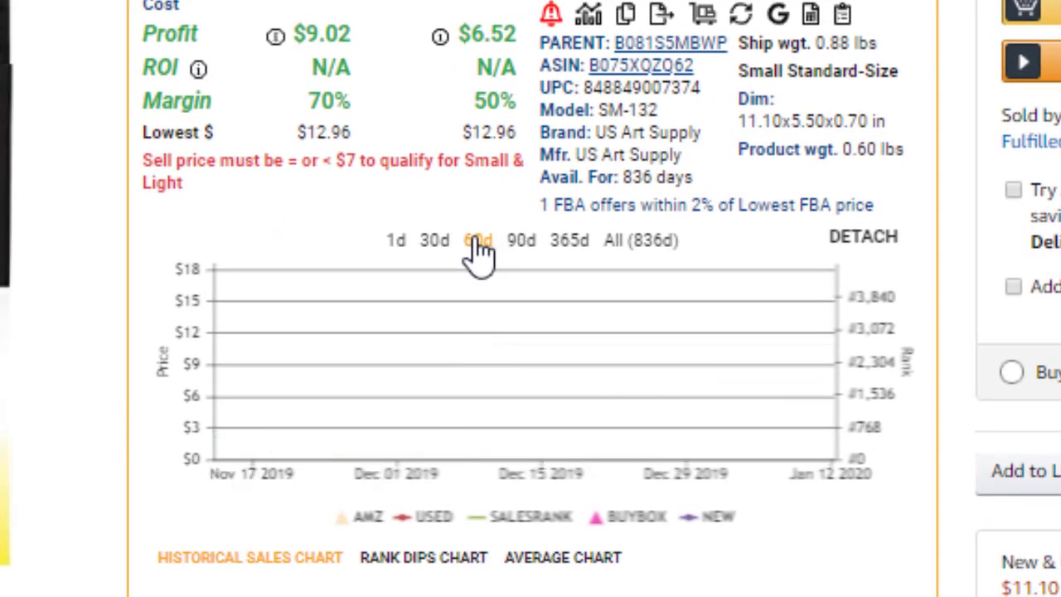
left_click(437, 240)
left_click(397, 242)
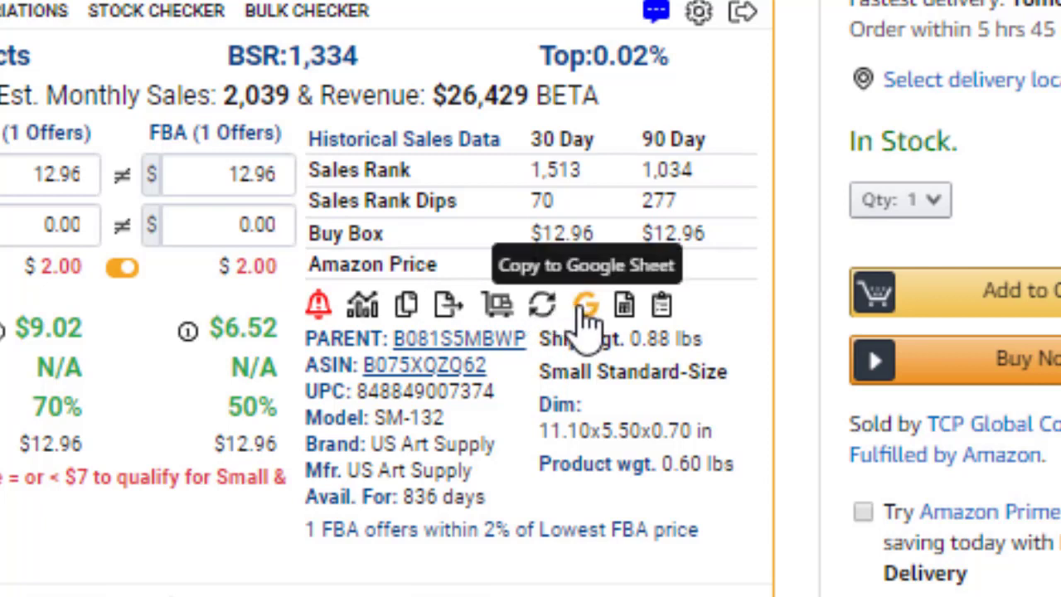
Set Replenishable to 'yes' in the export data mapping and save it.
left_click(664, 308)
type("yes")
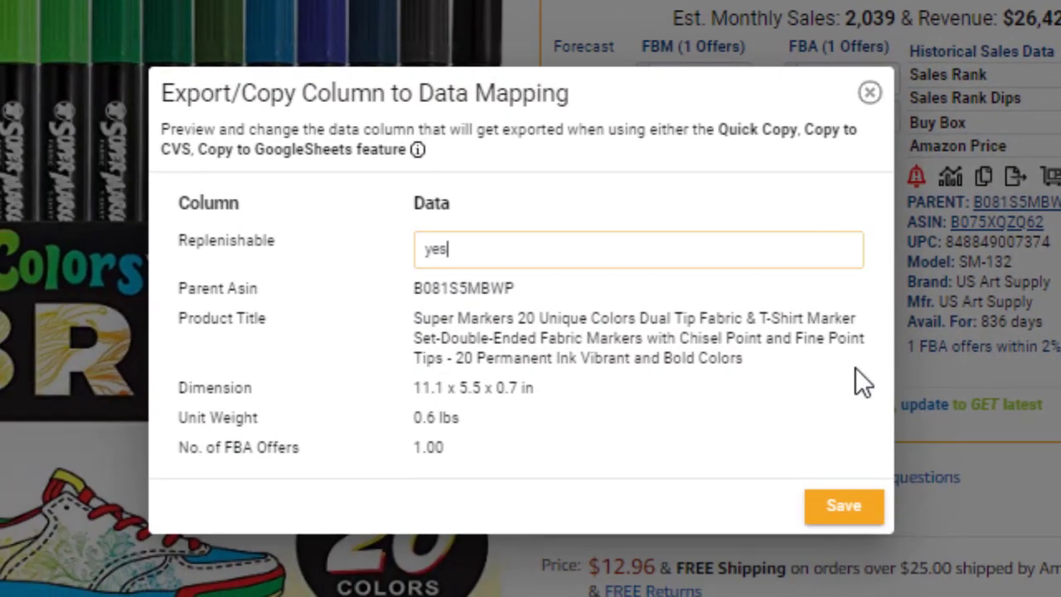
left_click(846, 495)
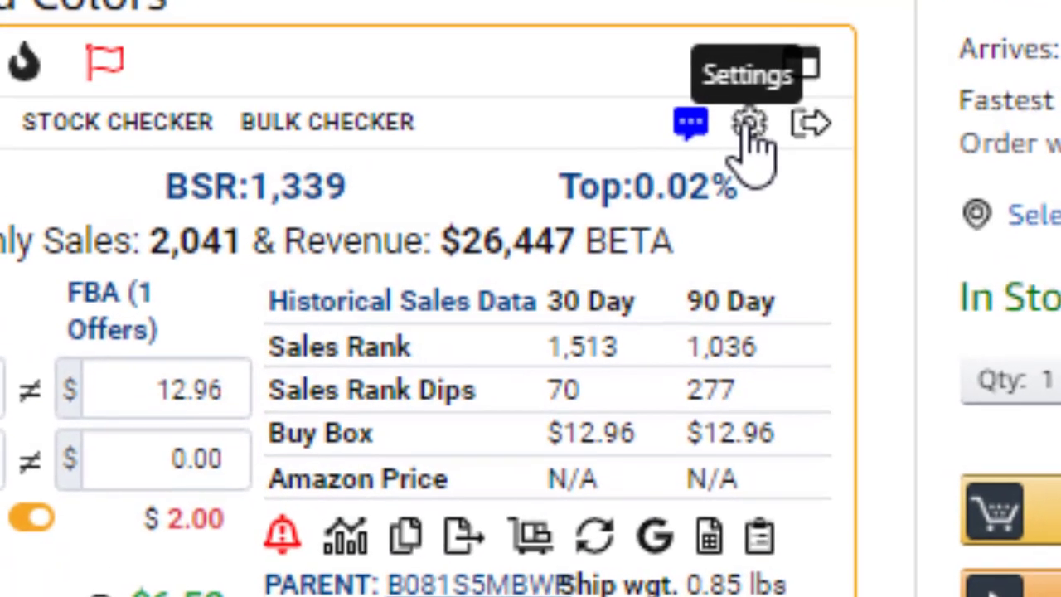
Browse Calculator Settings, expanding and collapsing the FBA - Inbound Shipping options.
left_click(748, 127)
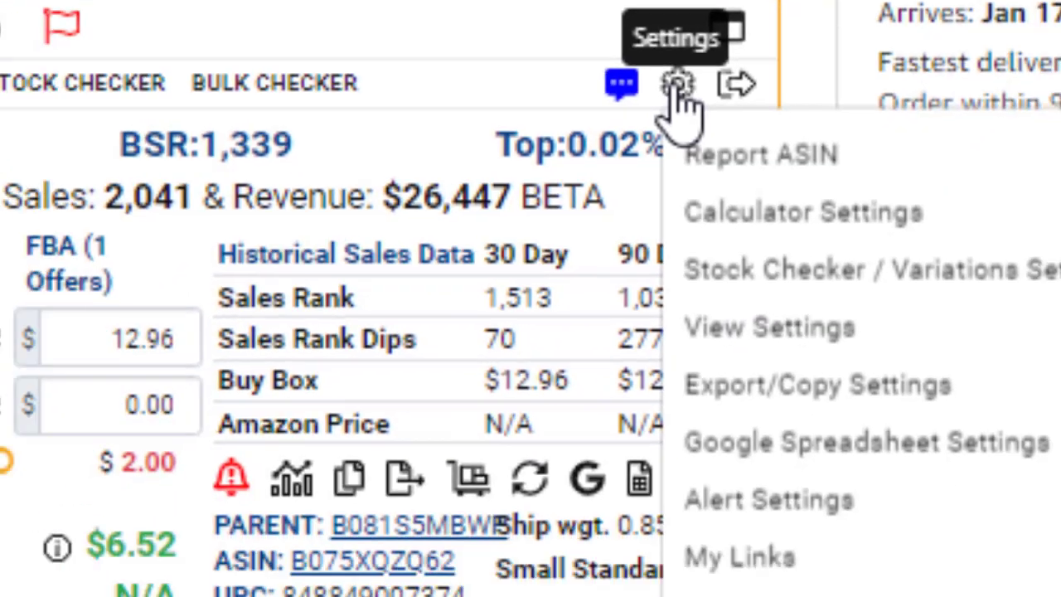
left_click(730, 216)
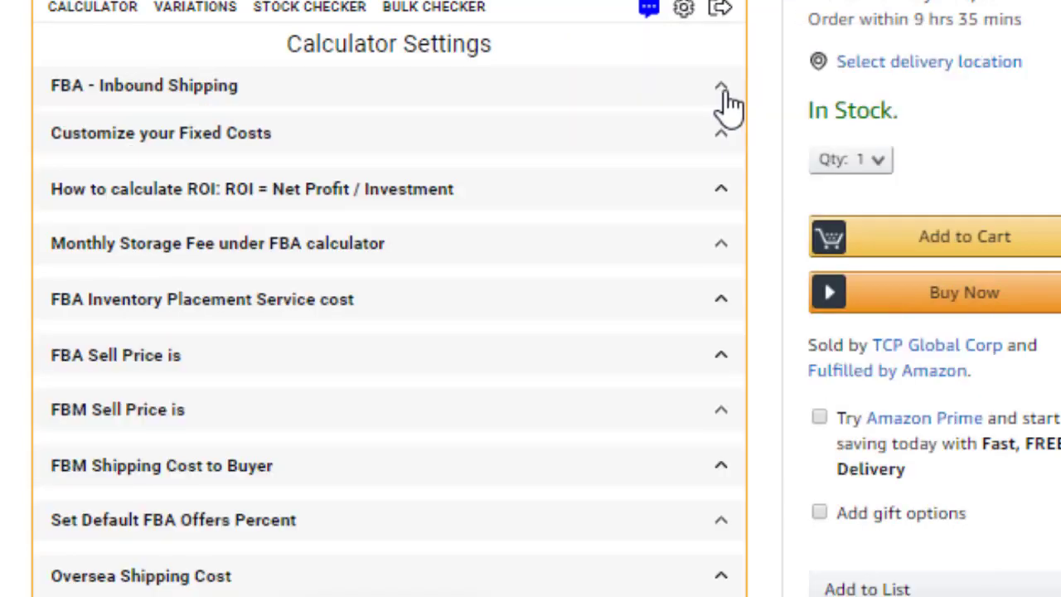
left_click(489, 95)
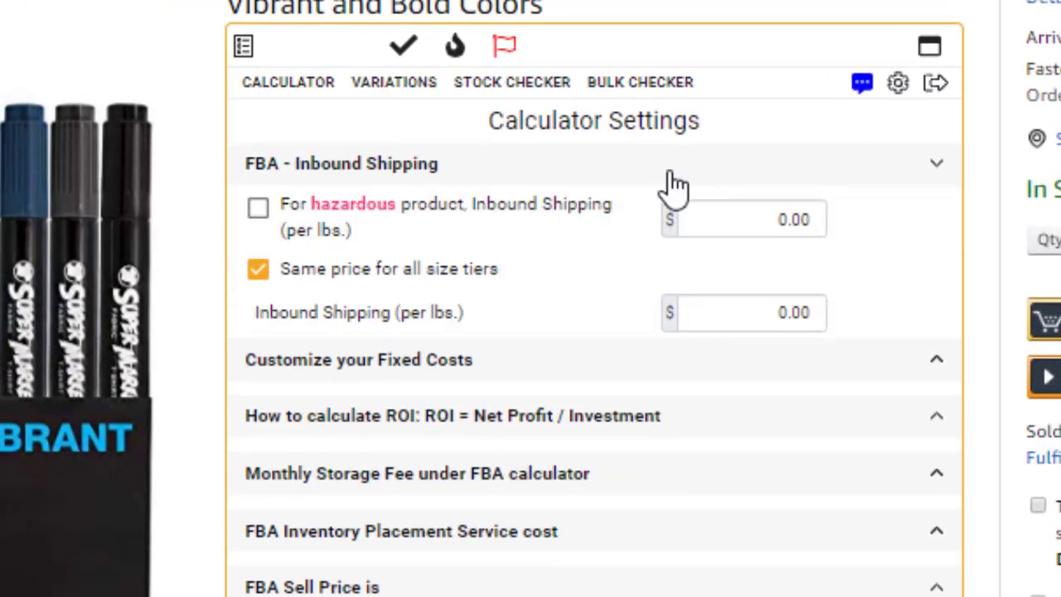
left_click(671, 174)
Turn on Multi-View Display in View Settings.
left_click(898, 83)
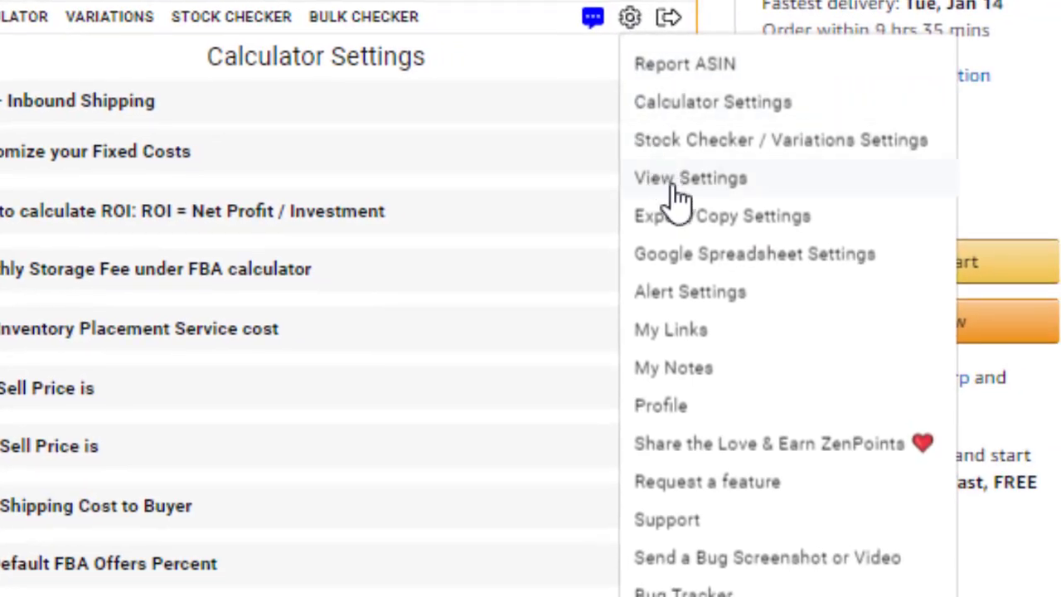
left_click(678, 187)
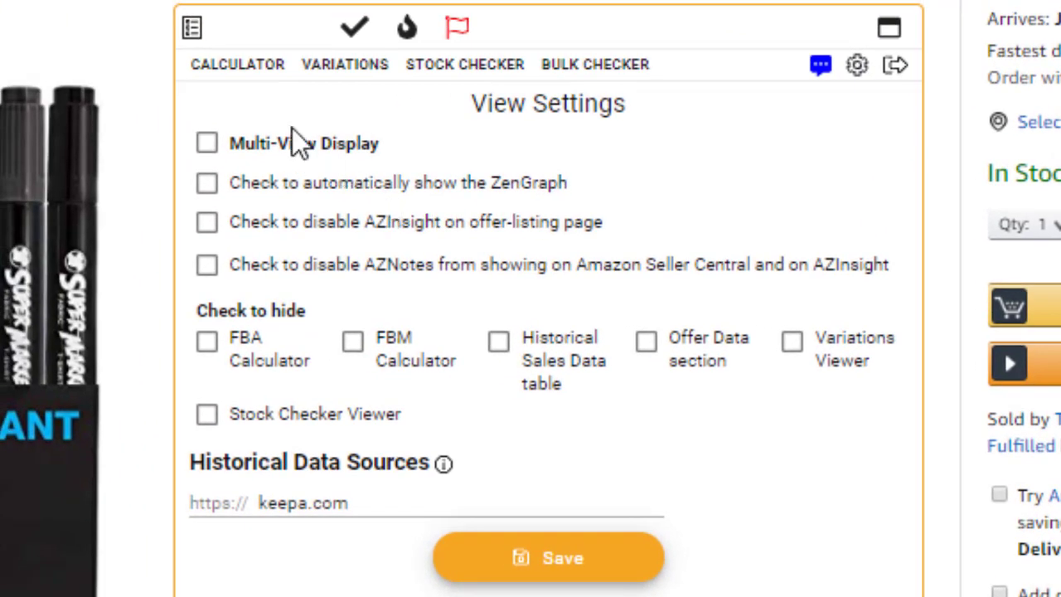
left_click(288, 143)
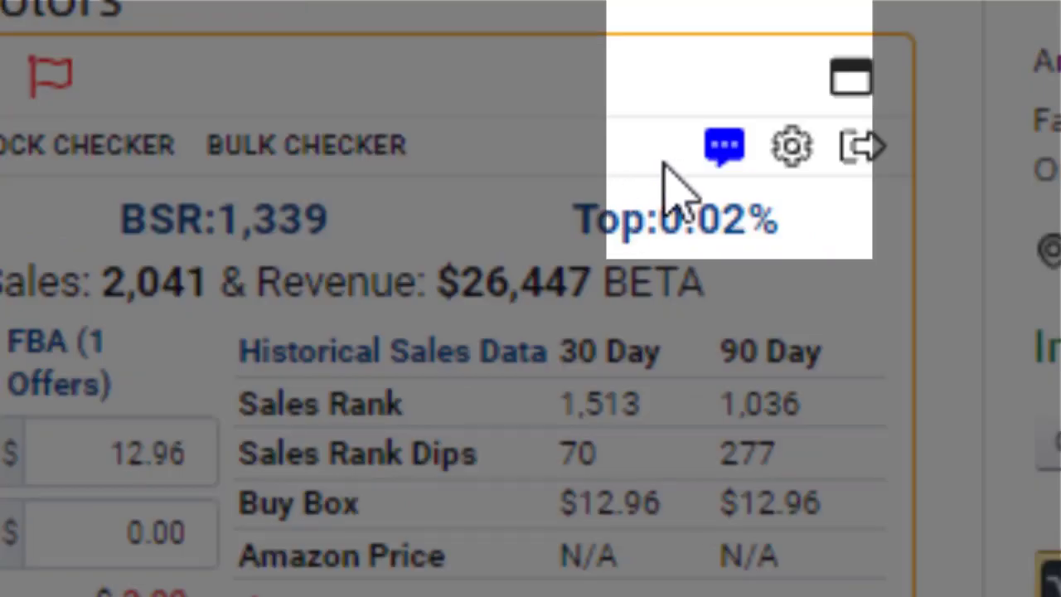
Give this ASIN's product note a red colour and save it.
mouse_move(794, 112)
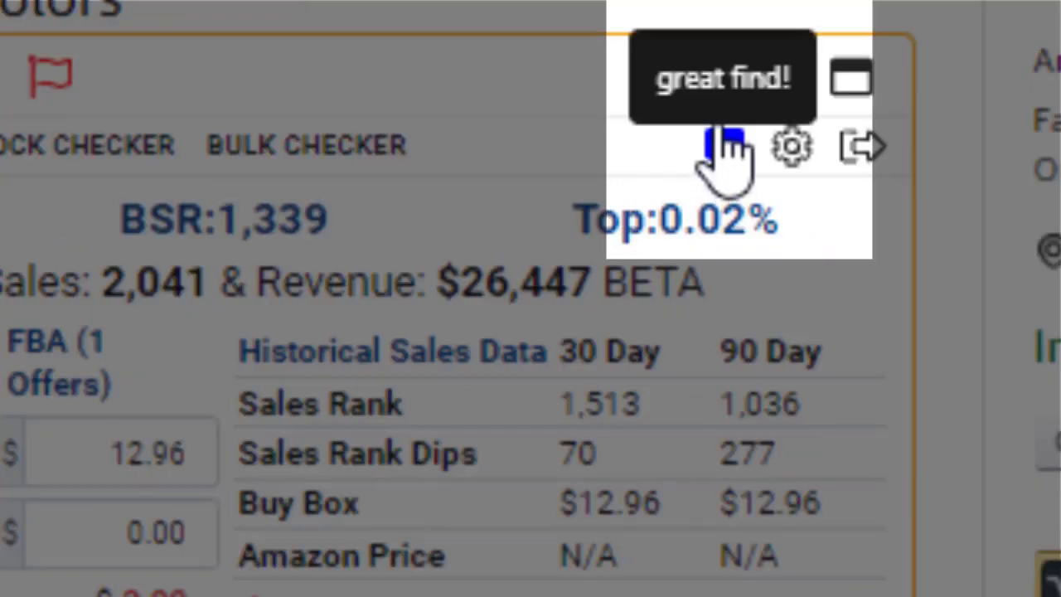
left_click(721, 146)
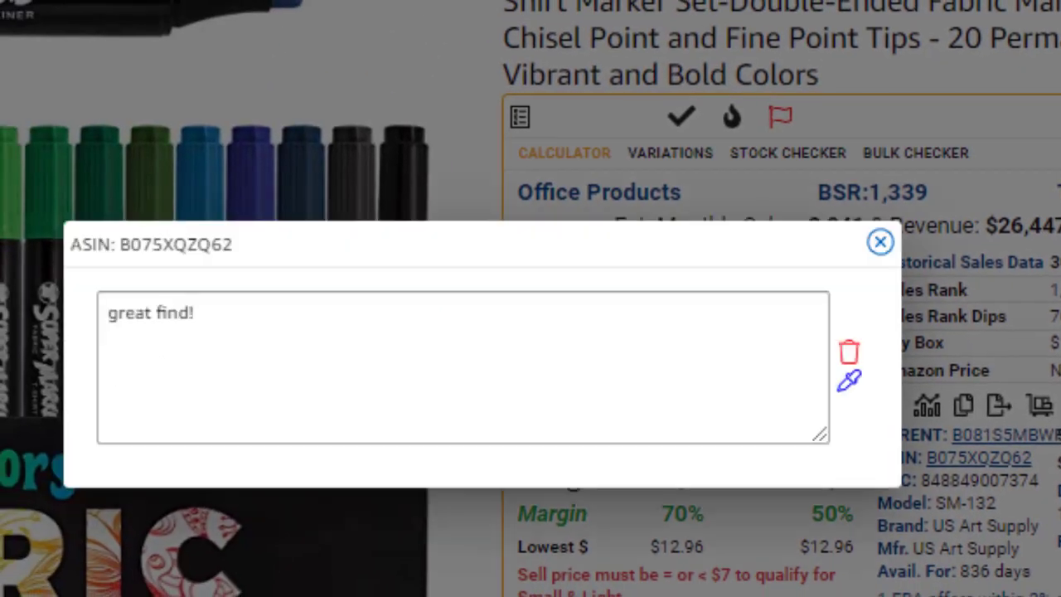
left_click(853, 381)
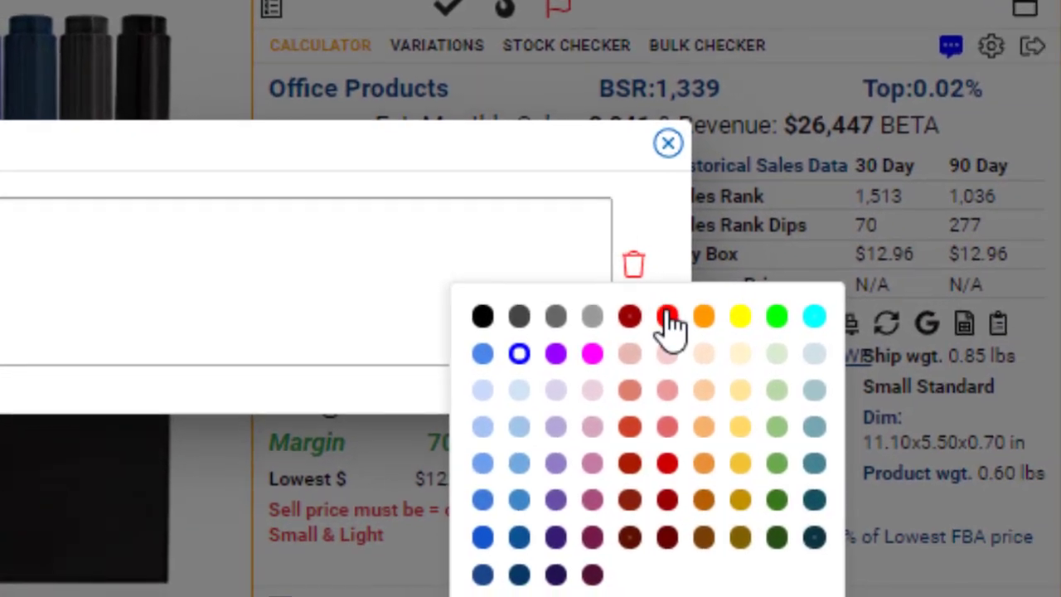
left_click(668, 316)
left_click(717, 147)
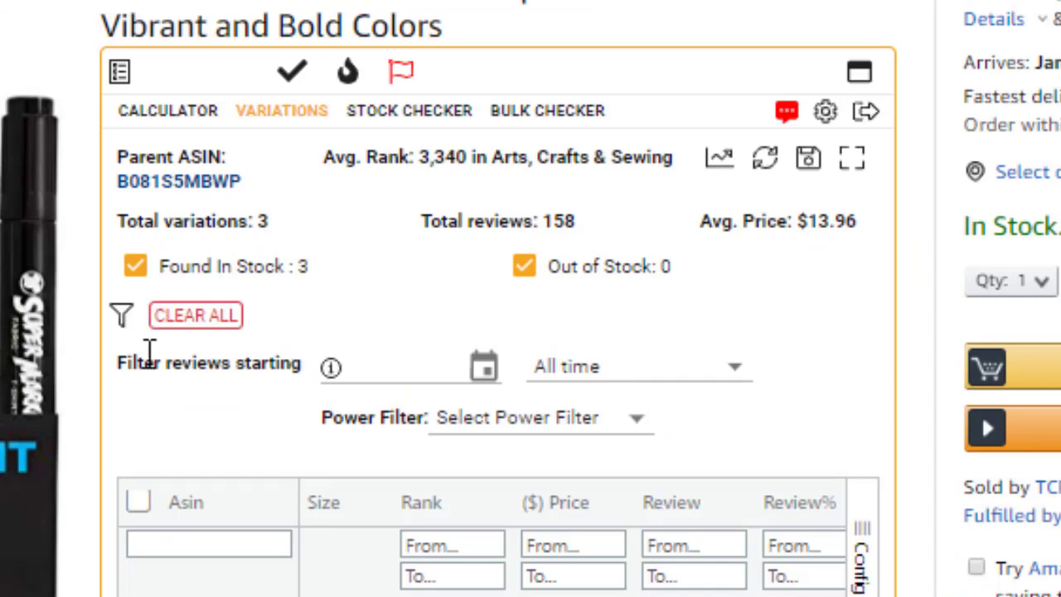
Filter variations to the 40-Color Master Set, try the less-than-2-offers filter, and limit price to 1–12.
left_click(121, 319)
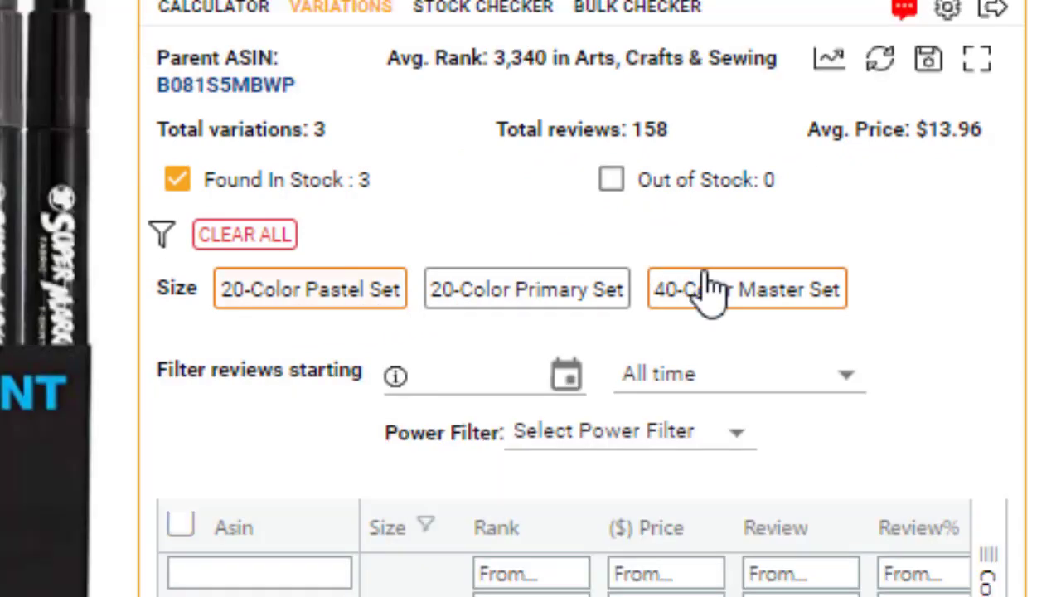
left_click(709, 290)
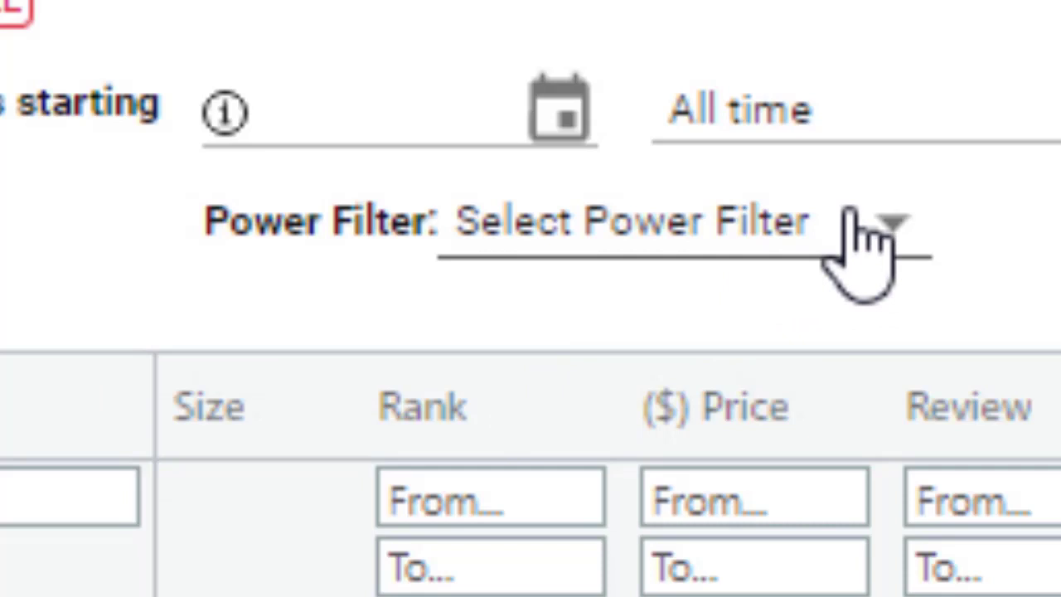
left_click(670, 212)
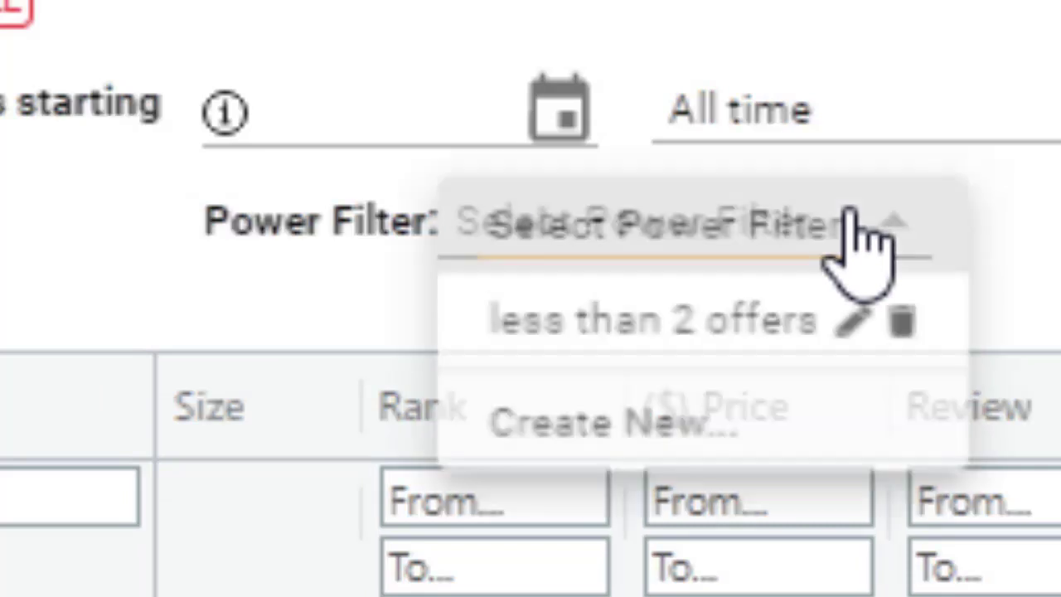
left_click(728, 319)
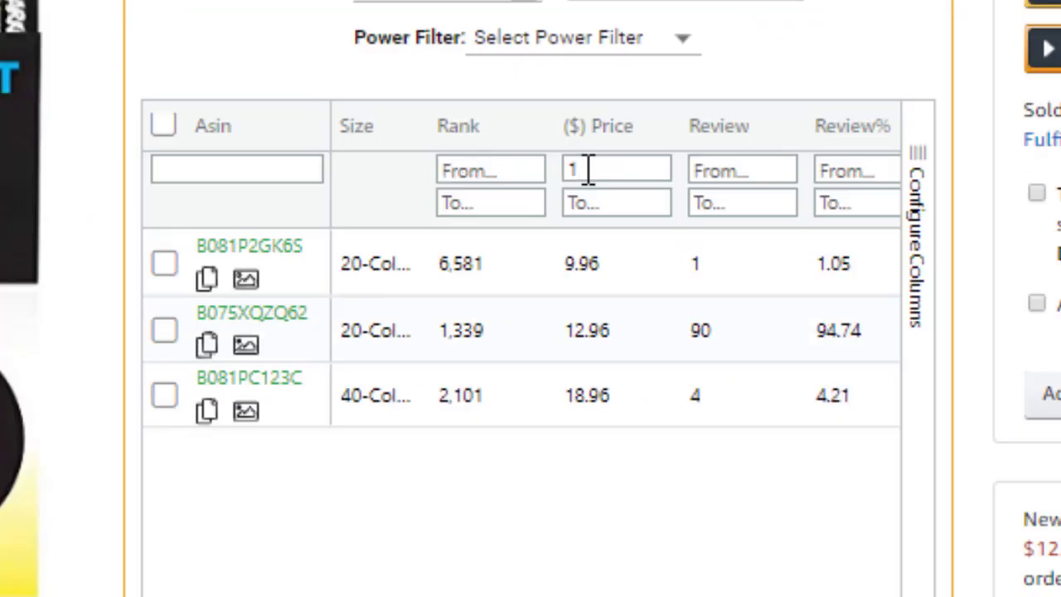
key("Tab")
type("12")
key("Return")
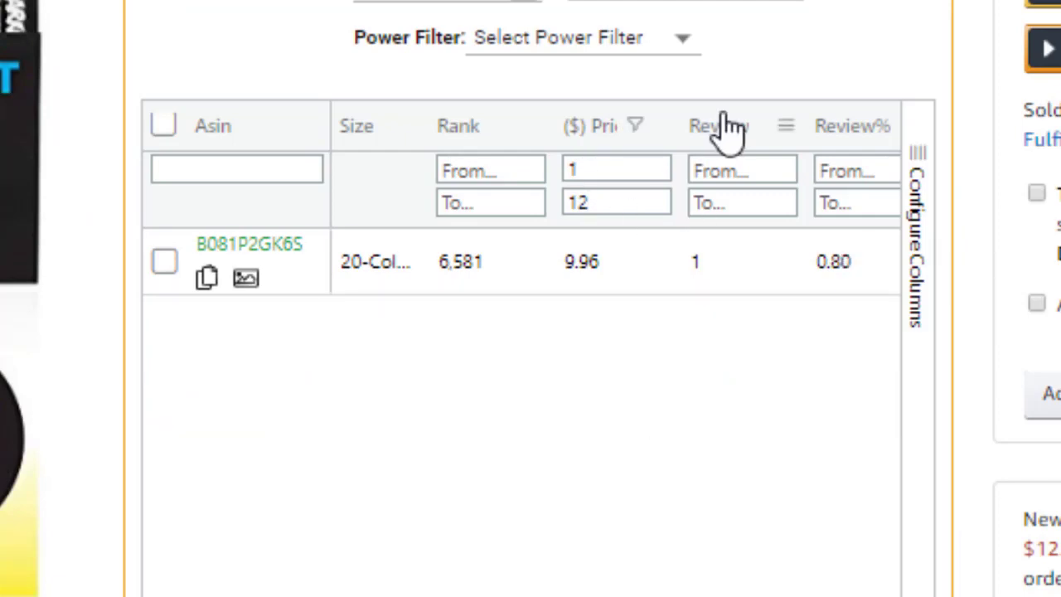
Move the Review column before Price and export the table as Excel (.xml).
left_click_drag(725, 128, 613, 120)
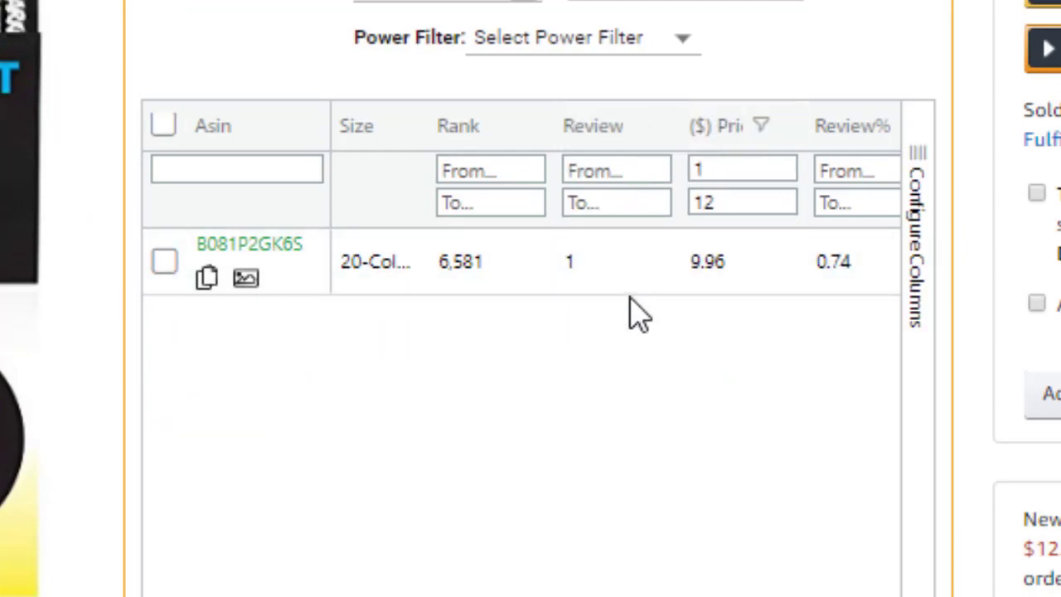
right_click(612, 273)
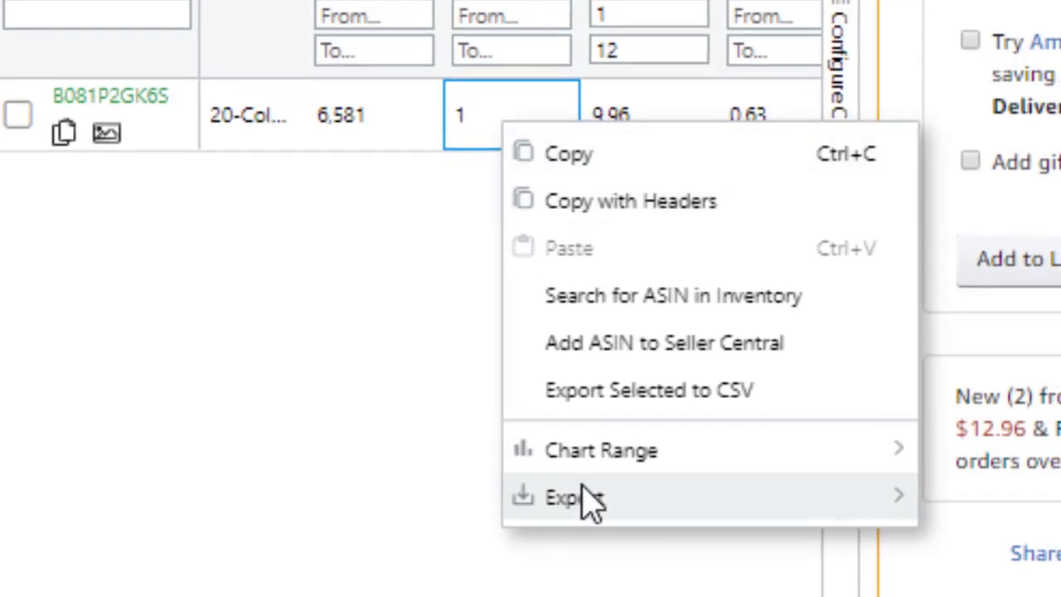
mouse_move(580, 497)
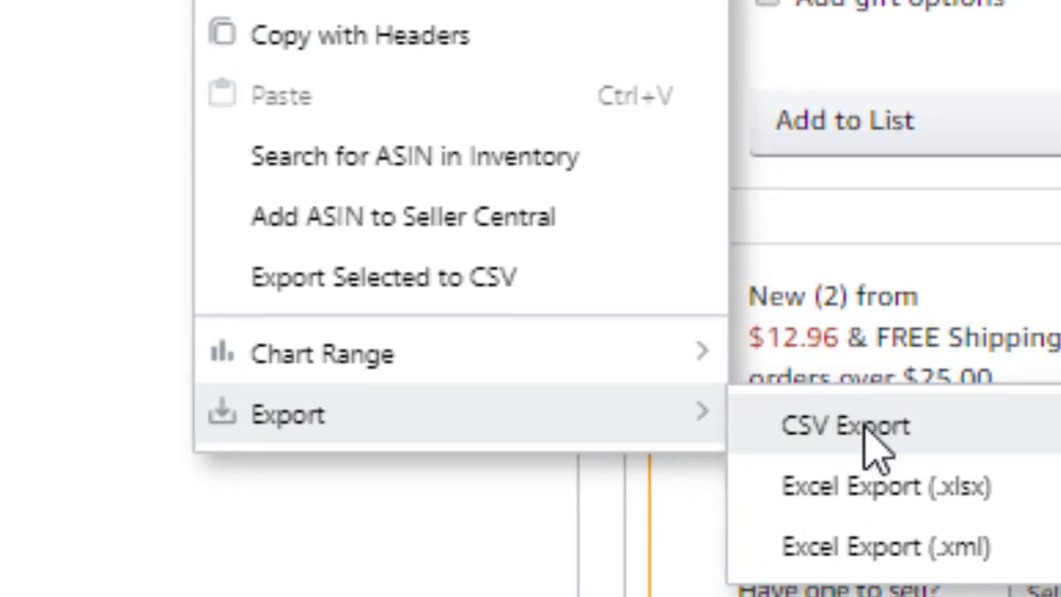
left_click(862, 549)
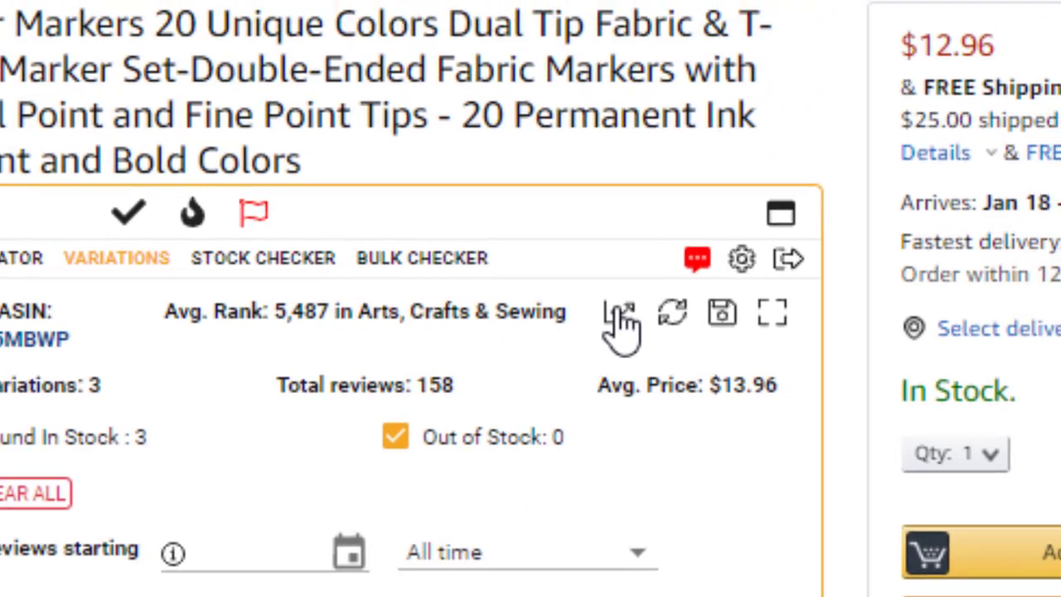
Chart offers per variation ASIN, close the range chart, and expand the variations table to full width.
left_click(763, 149)
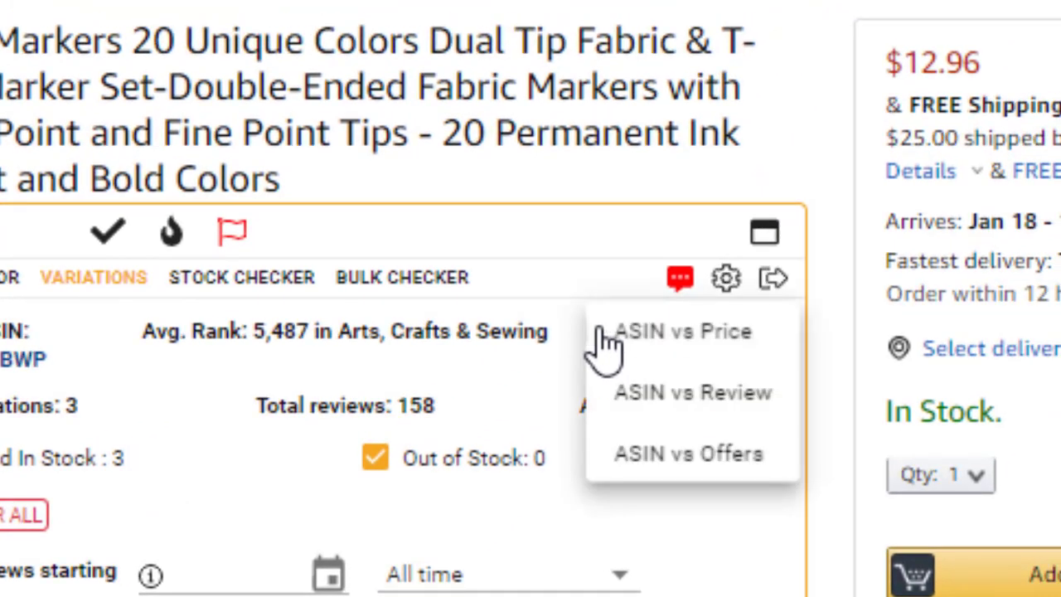
left_click(667, 452)
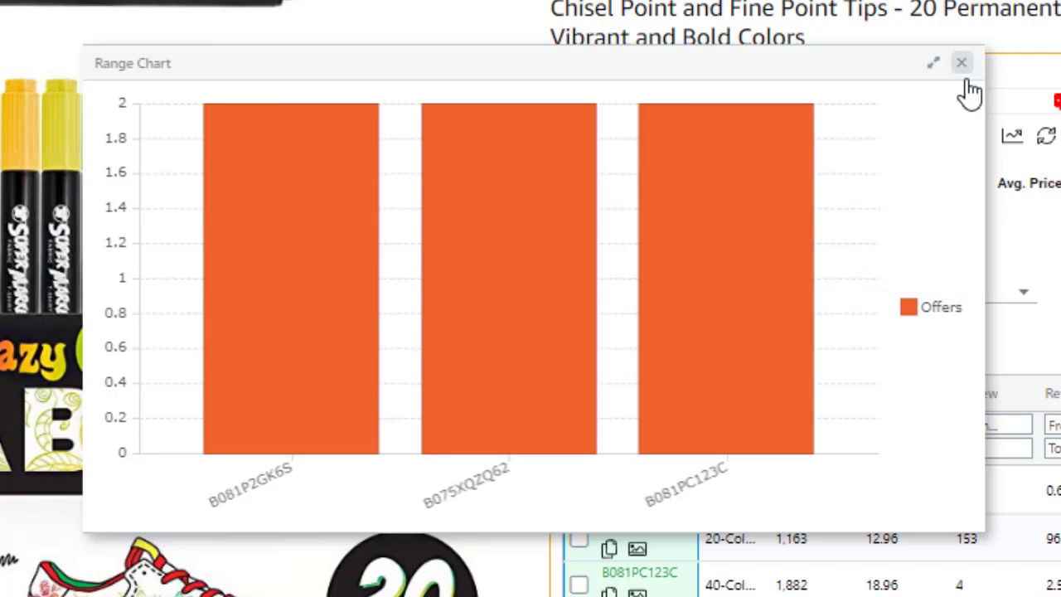
key("Escape")
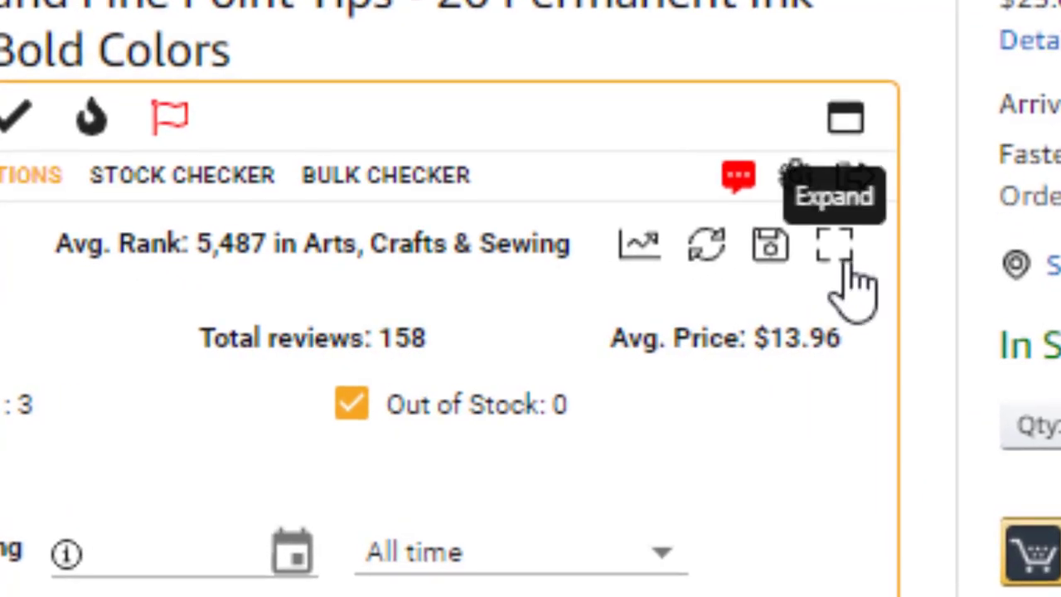
left_click(850, 258)
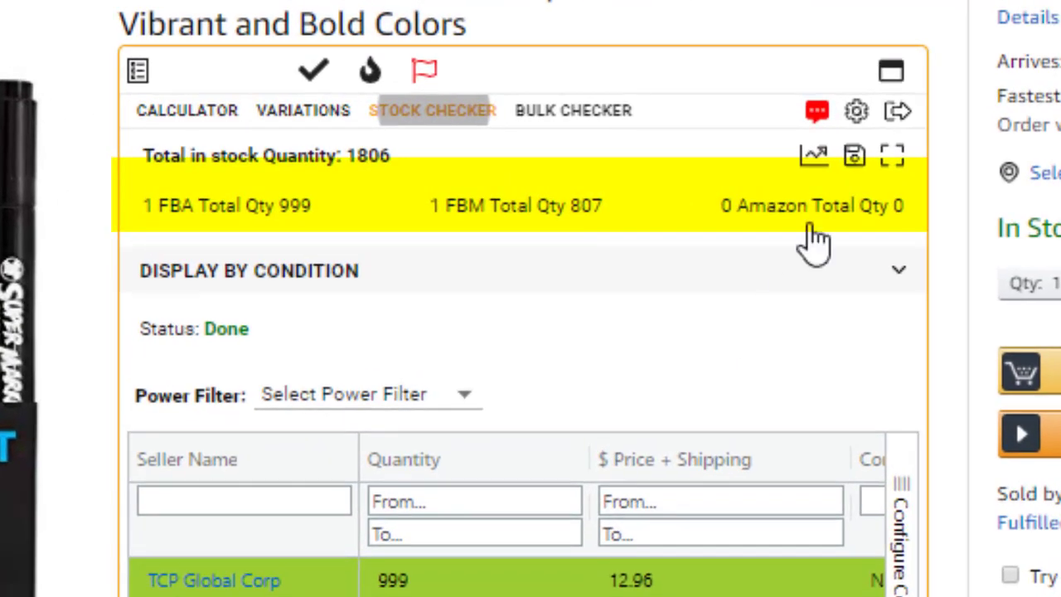
Toggle the stock-by-condition breakdown and apply the saved 'my filter' power filter.
left_click(664, 277)
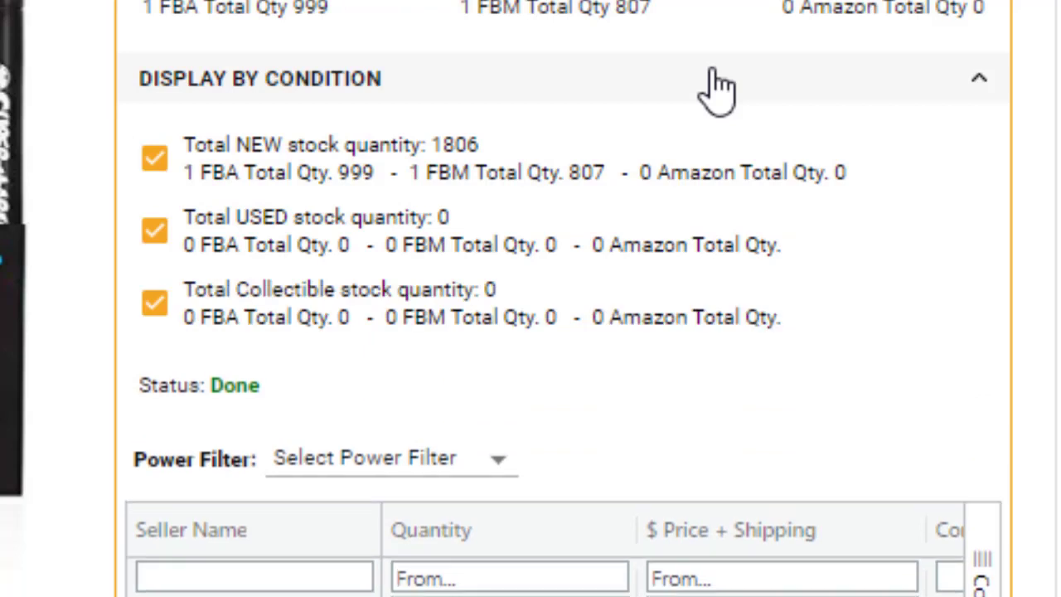
left_click(717, 83)
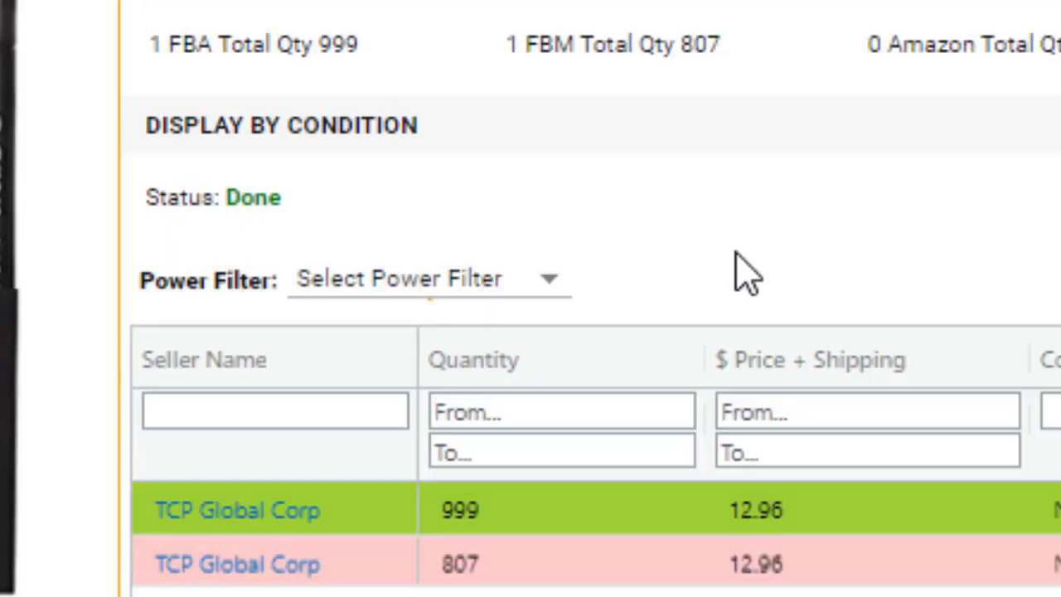
left_click(554, 283)
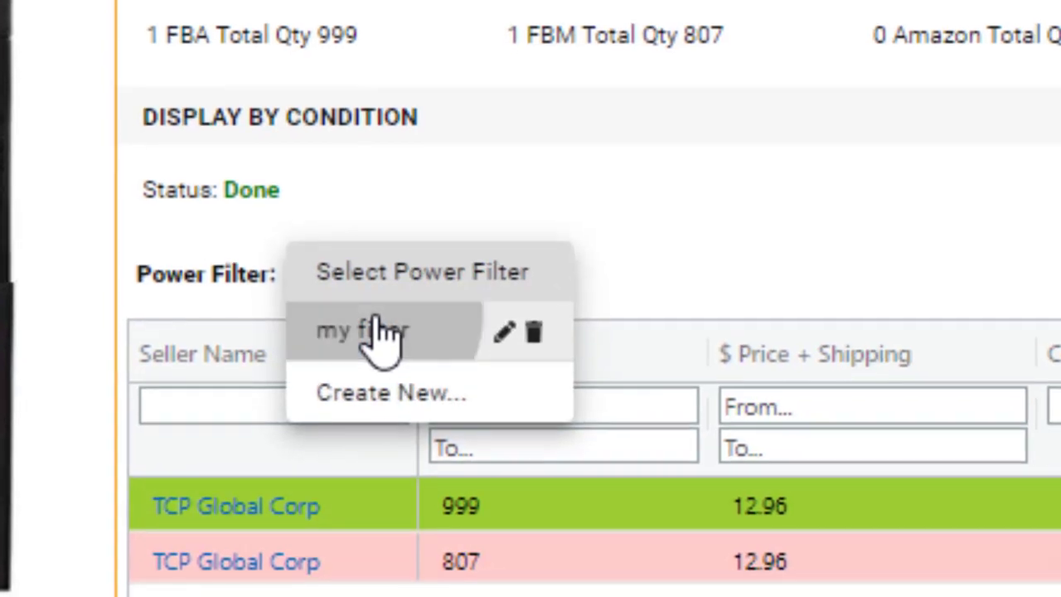
left_click(381, 331)
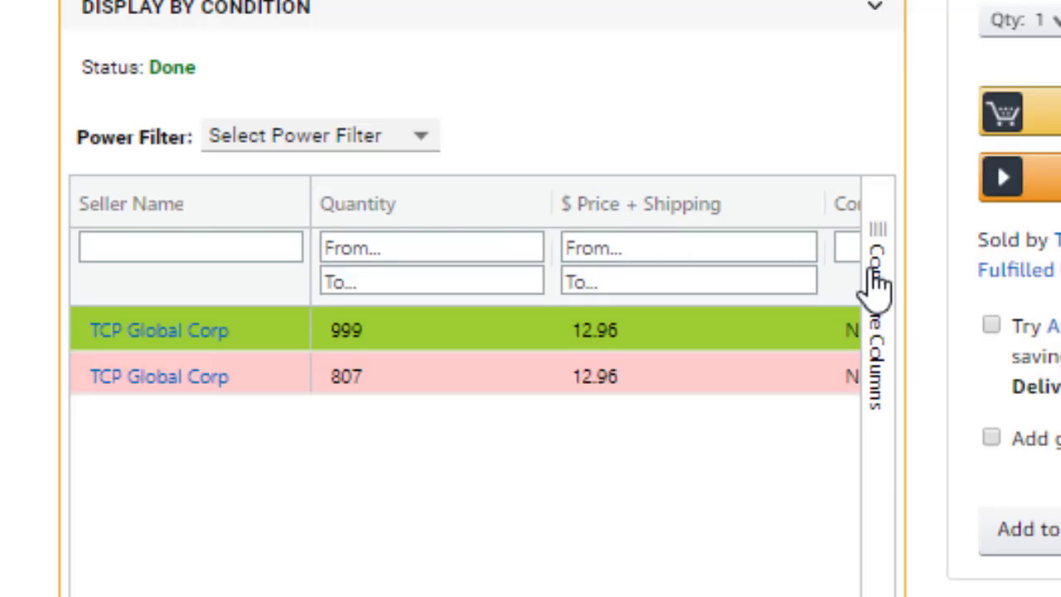
Add the Seller Info column while keeping Quantity shown, then open copy options for the 999 cell.
left_click(875, 275)
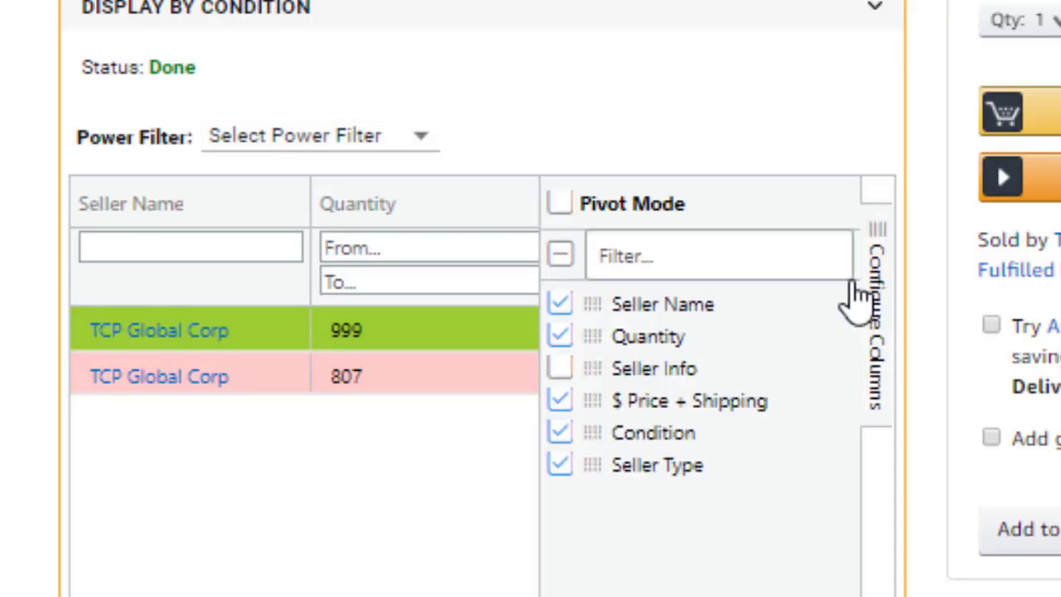
left_click(560, 336)
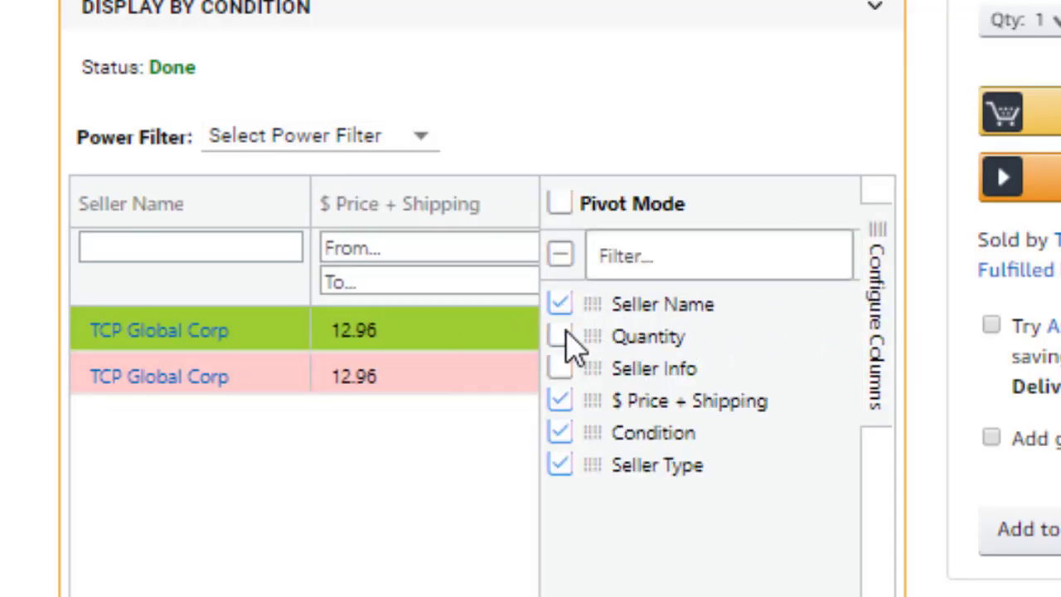
left_click(560, 368)
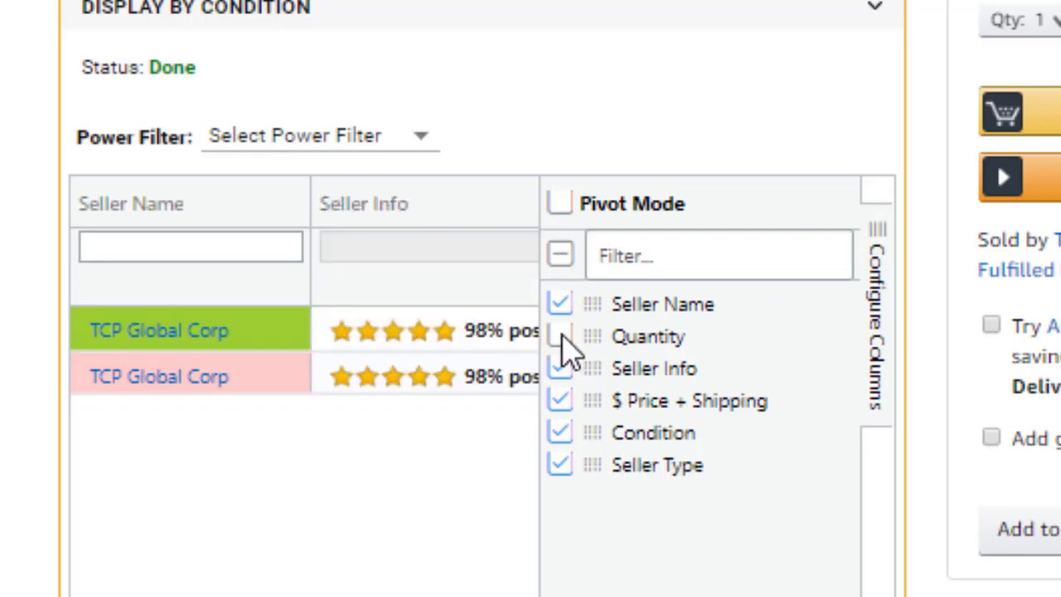
left_click(562, 339)
left_click(875, 282)
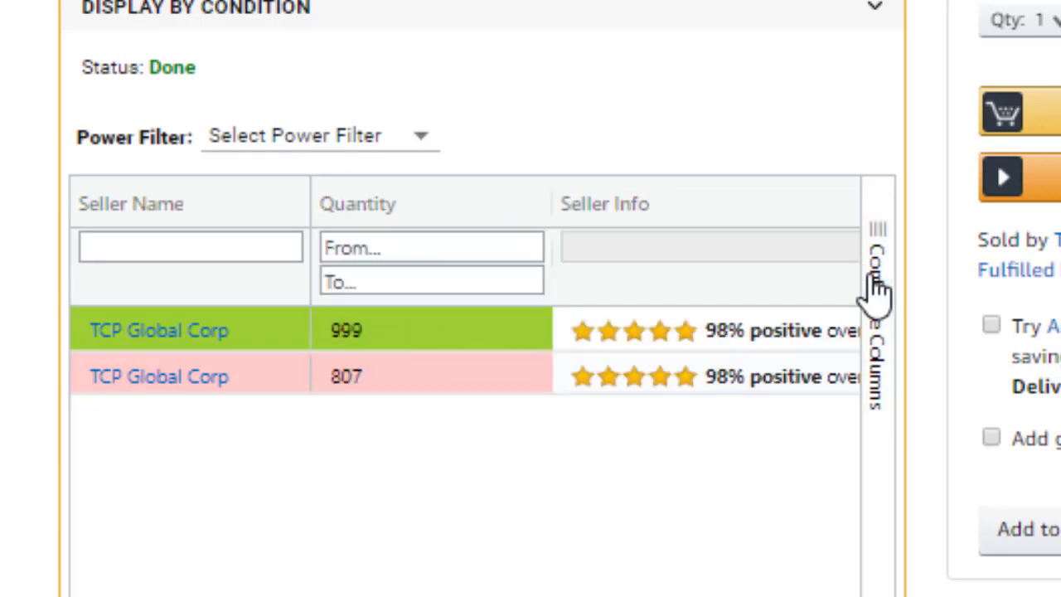
right_click(441, 340)
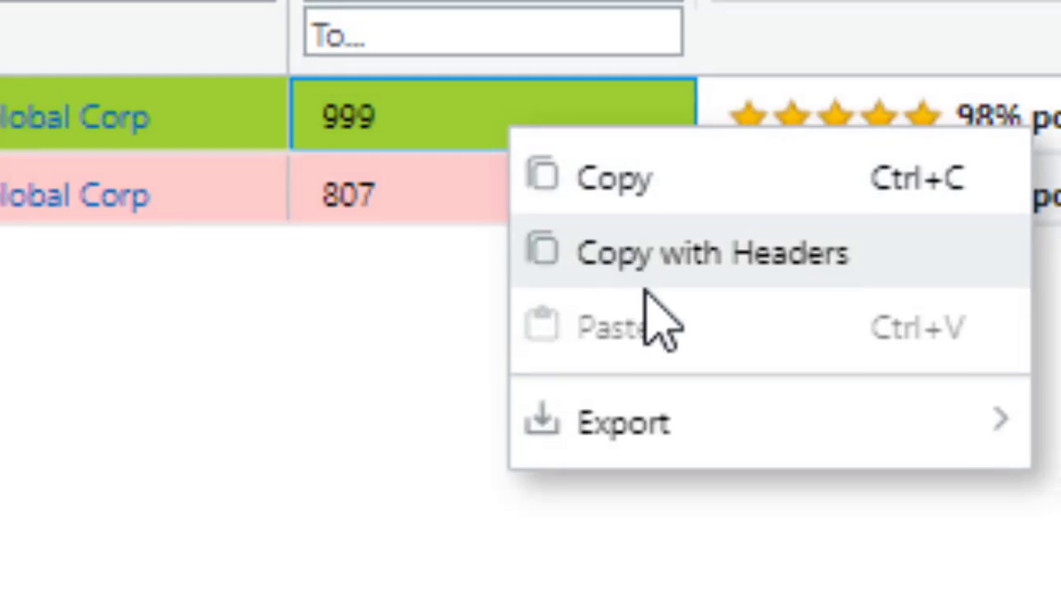